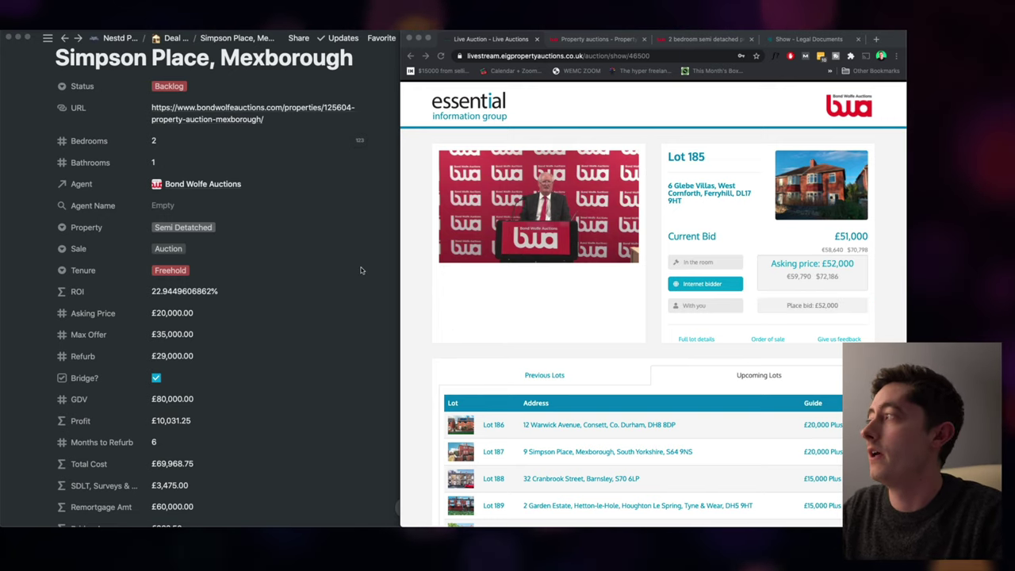
Review the Simpson Place deal's property details, asking price, maximum offer and refurbishment cost
scroll(333, 250, "up", 3)
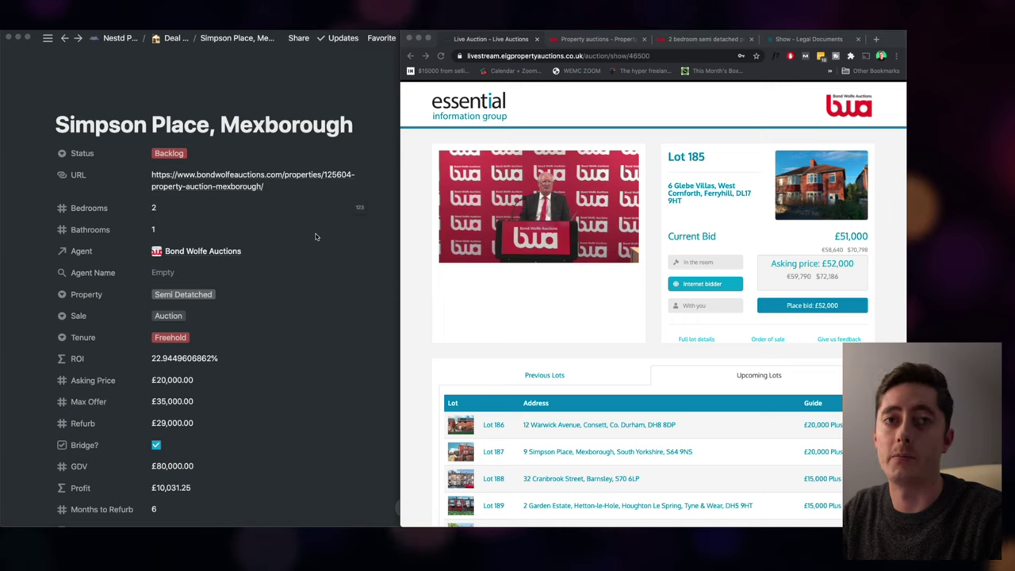
scroll(314, 236, "down", 2)
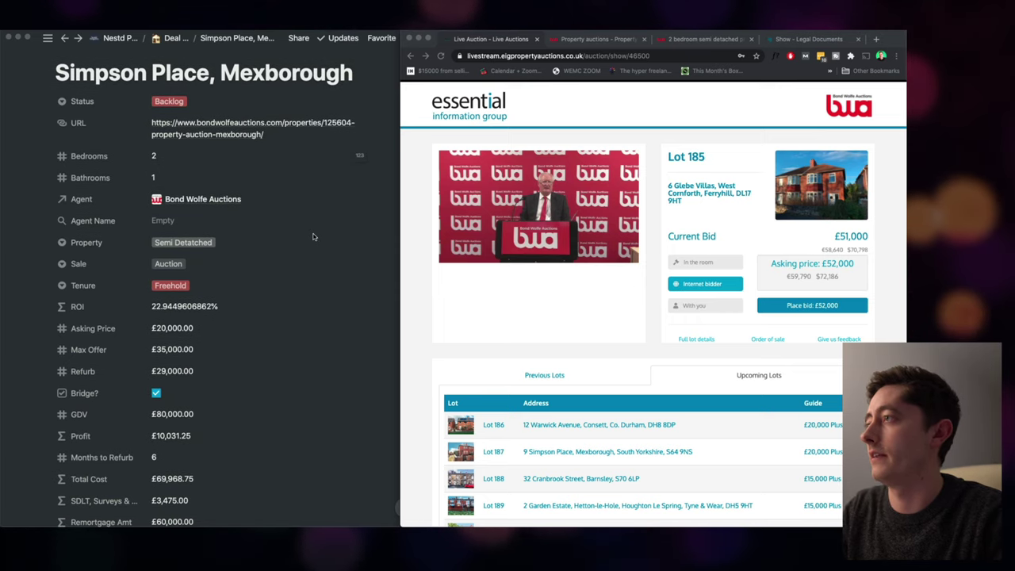
scroll(268, 212, "down", 2)
scroll(268, 213, "down", 1)
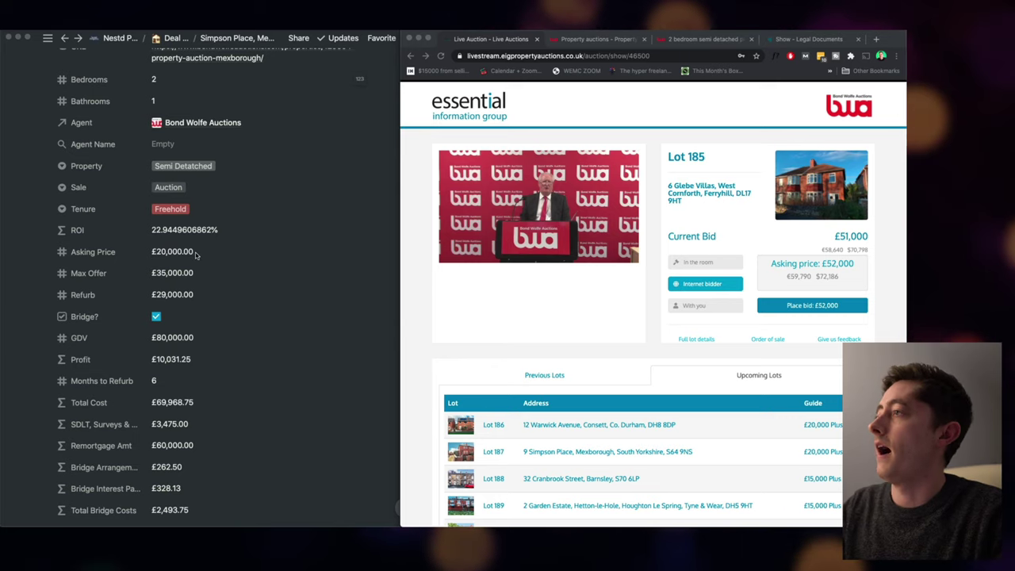
scroll(195, 255, "down", 1)
scroll(191, 264, "down", 1)
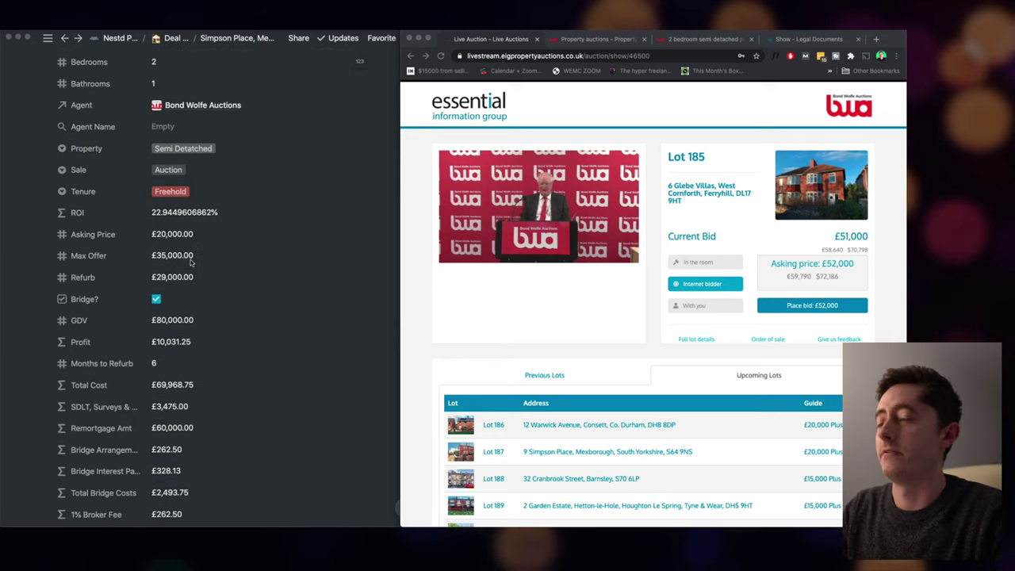
scroll(182, 257, "down", 1)
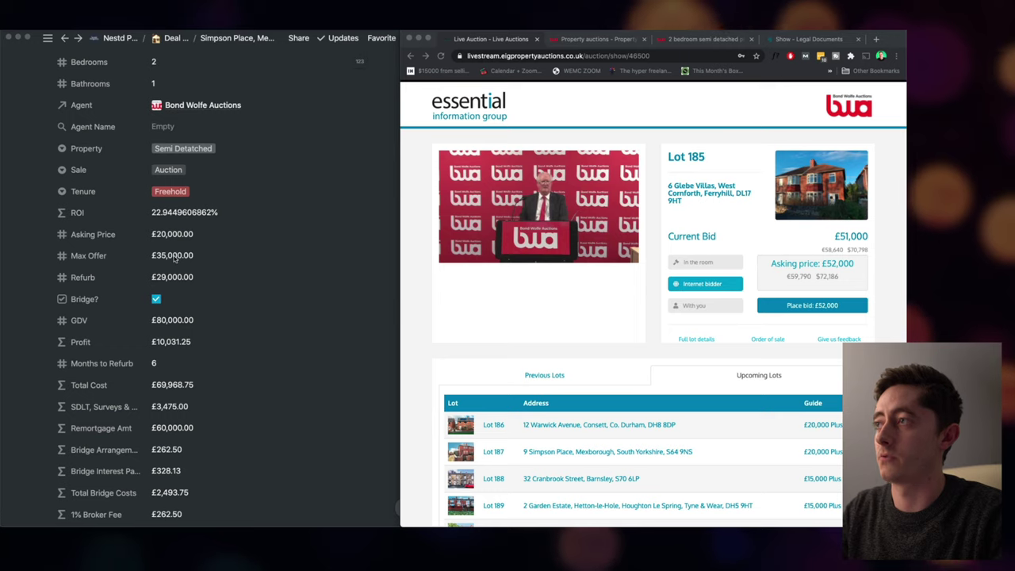
scroll(190, 258, "down", 2)
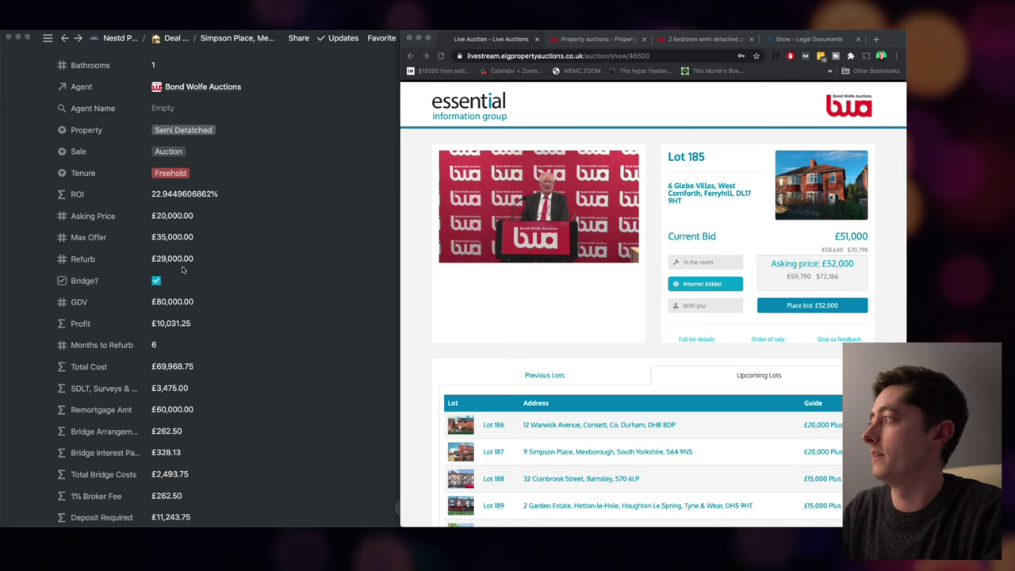
Examine the Simpson Place deal's cost breakdown, the buyer's premium comment, the house photo and the legal clause on the premium
scroll(183, 270, "down", 5)
scroll(182, 270, "down", 12)
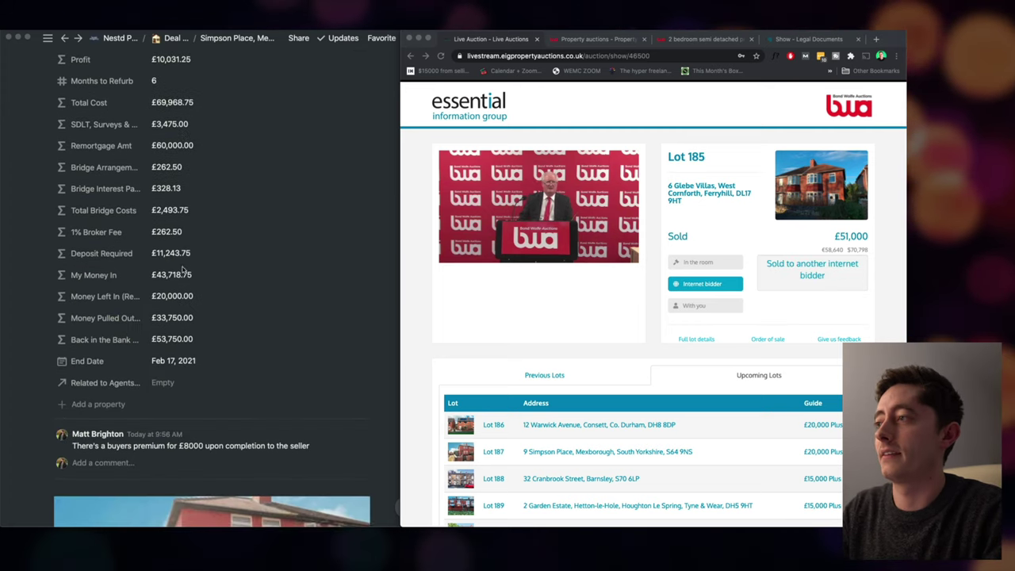
scroll(197, 148, "down", 3)
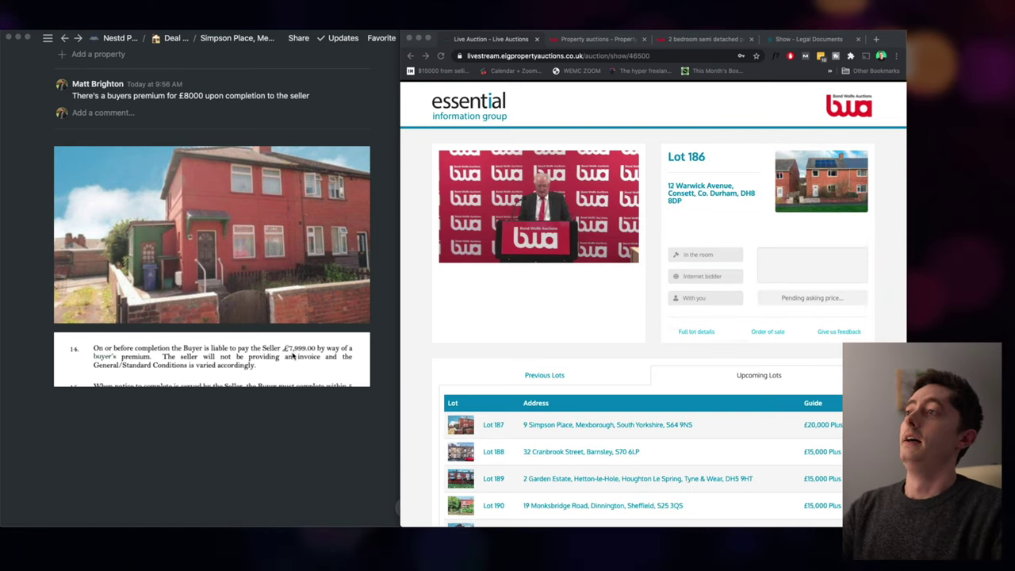
scroll(286, 380, "up", 3)
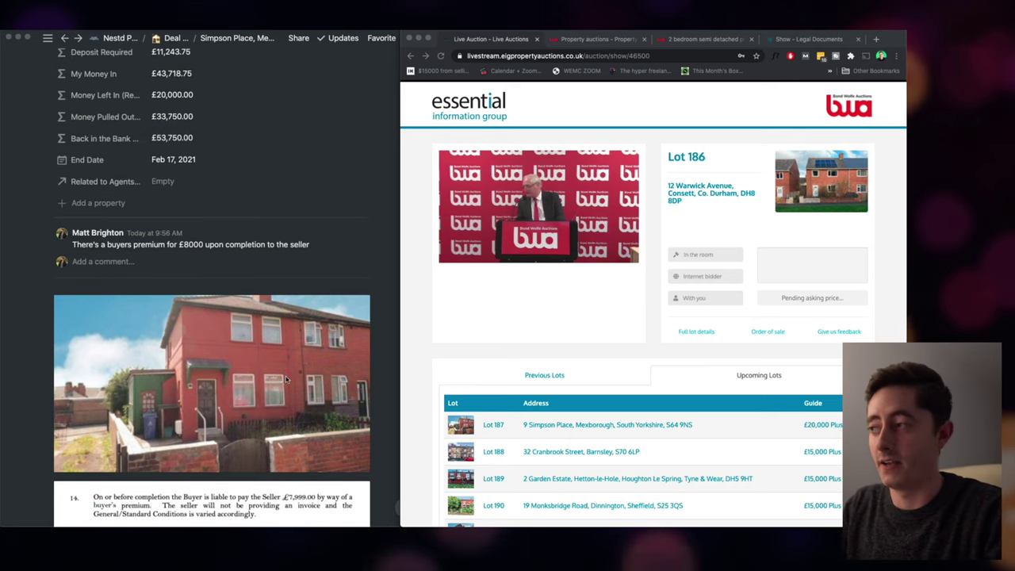
scroll(286, 380, "down", 1)
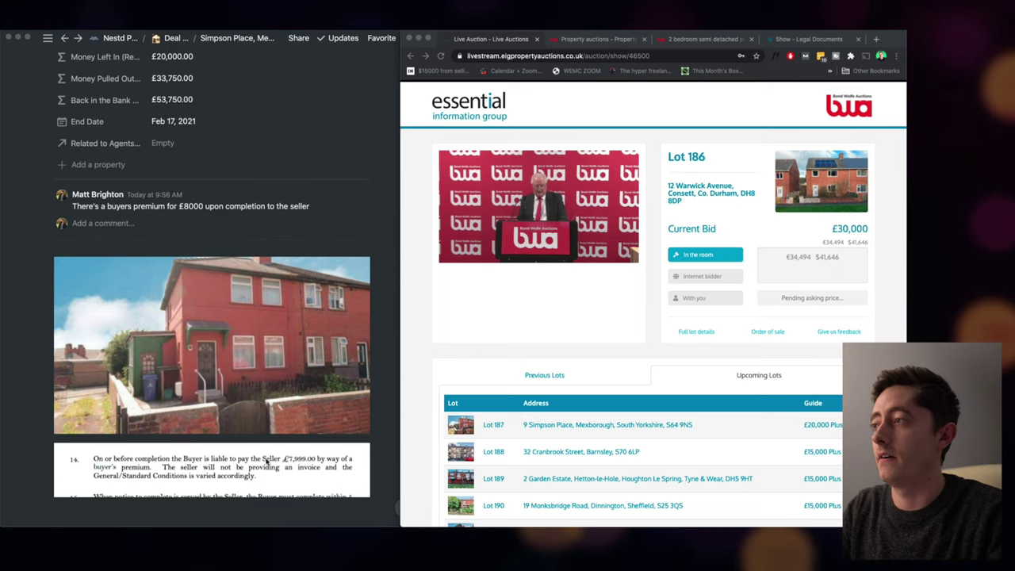
Recheck the Simpson Place deal's ROI, maximum offer, GDV, profit and bridging costs ahead of the lot's auction
scroll(266, 462, "up", 10)
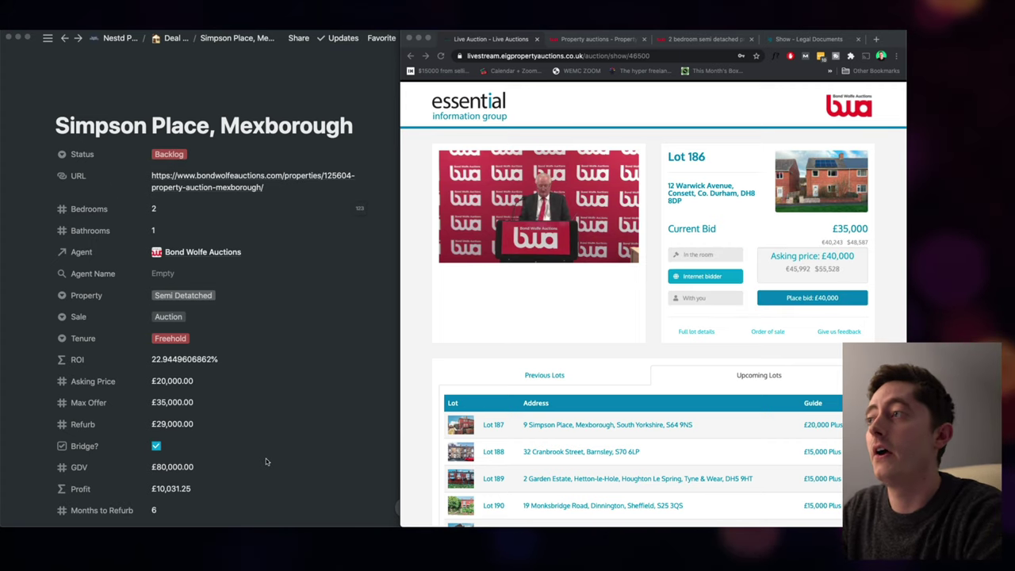
scroll(238, 369, "down", 4)
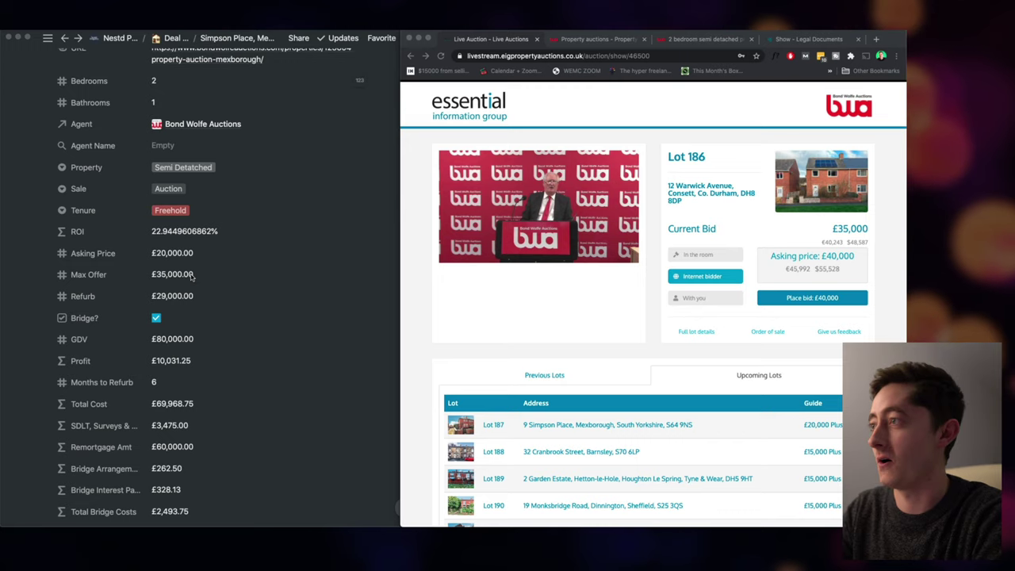
scroll(241, 261, "down", 3)
scroll(248, 203, "down", 1)
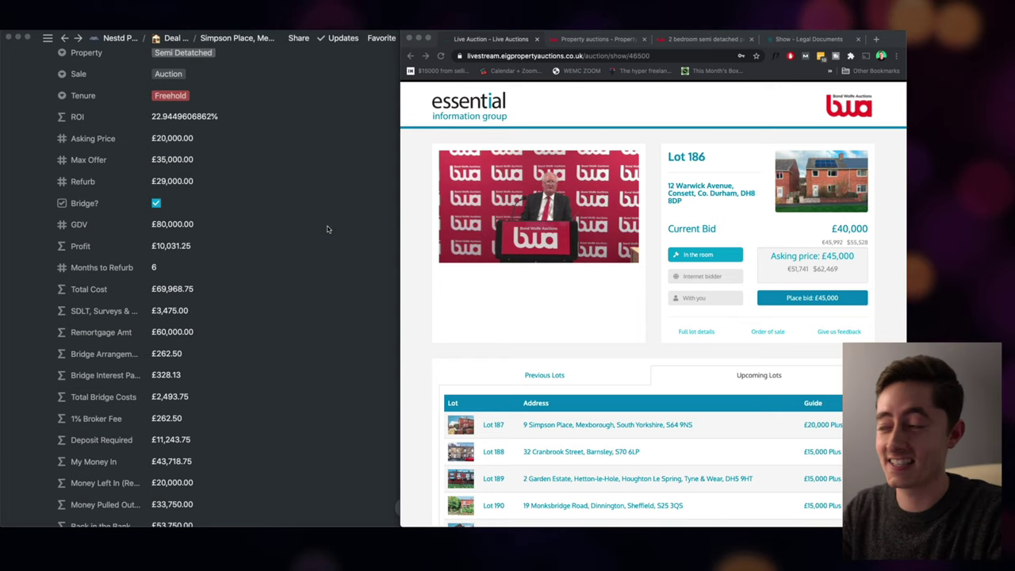
scroll(237, 277, "up", 3)
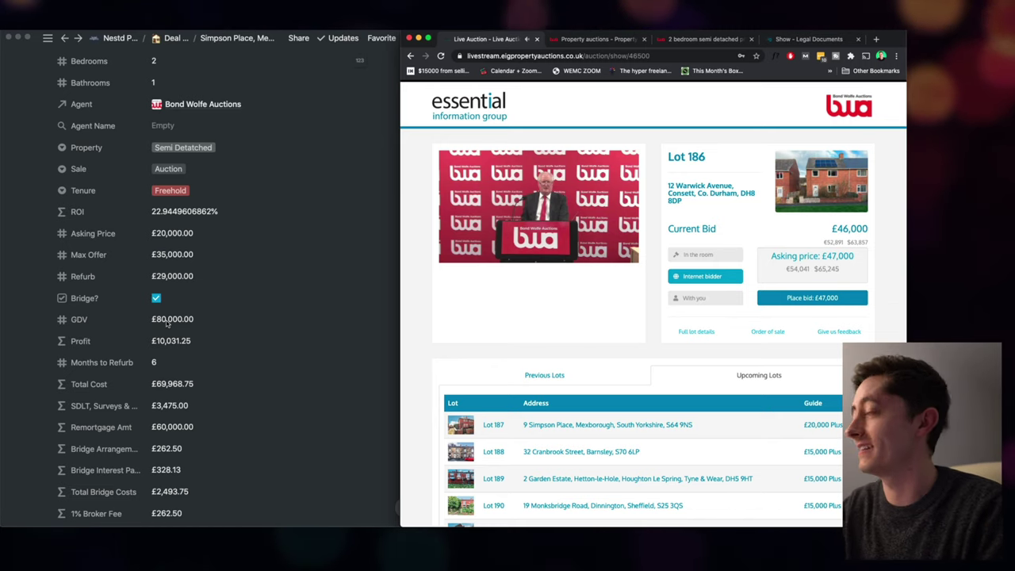
left_click(171, 238)
scroll(176, 141, "down", 3)
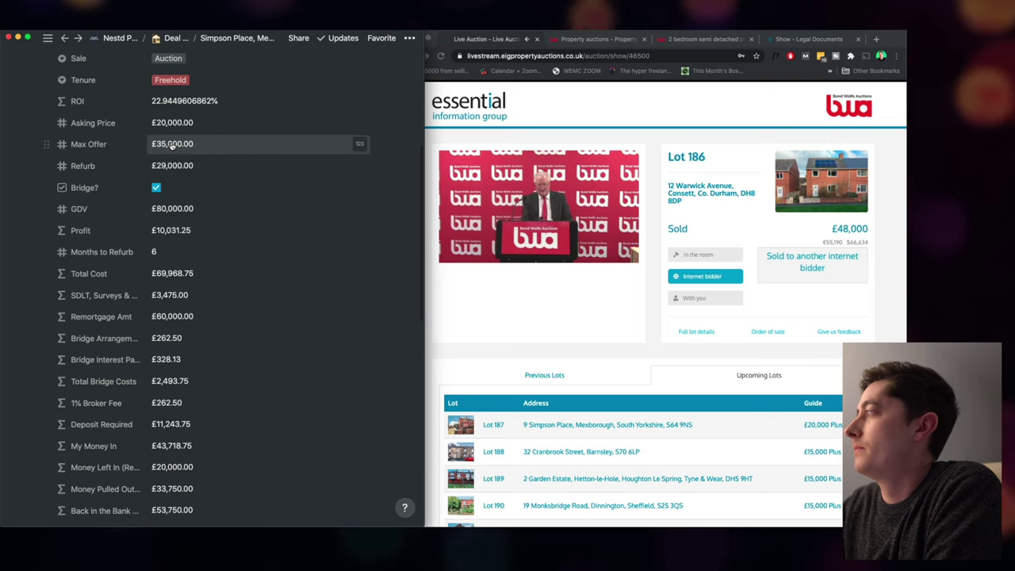
Switch to the live auction page and place a £35,000 bid on Lot 187
left_click(545, 318)
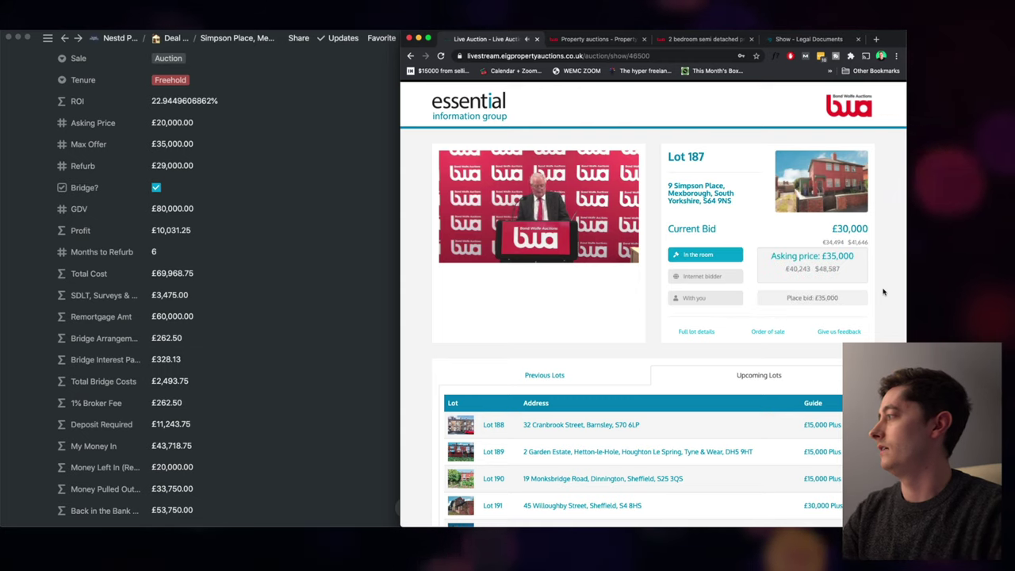
left_click(815, 301)
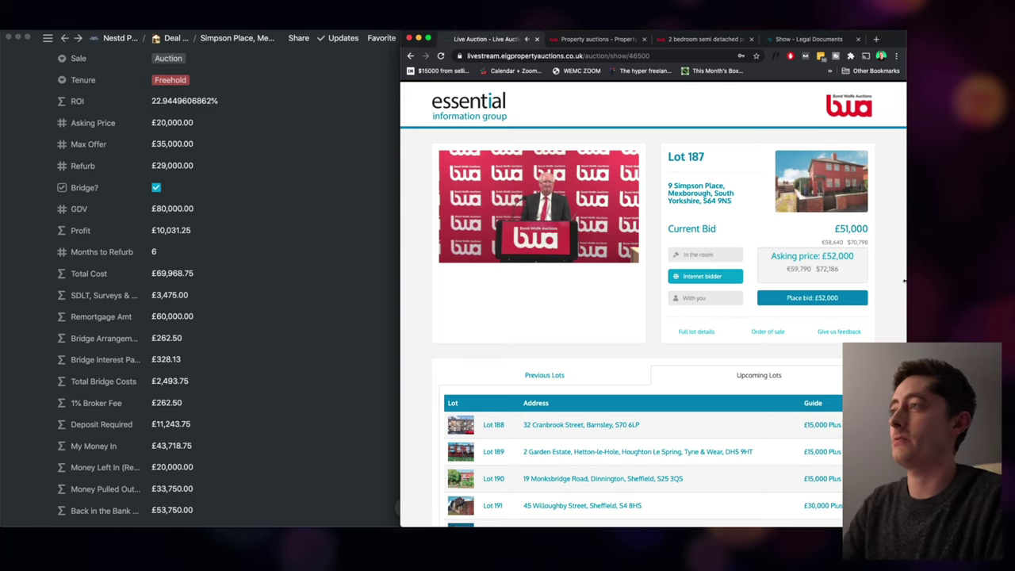
Return to the Simpson Place deal page and set its Max Offer to 52000
left_click(255, 172)
scroll(238, 170, "up", 2)
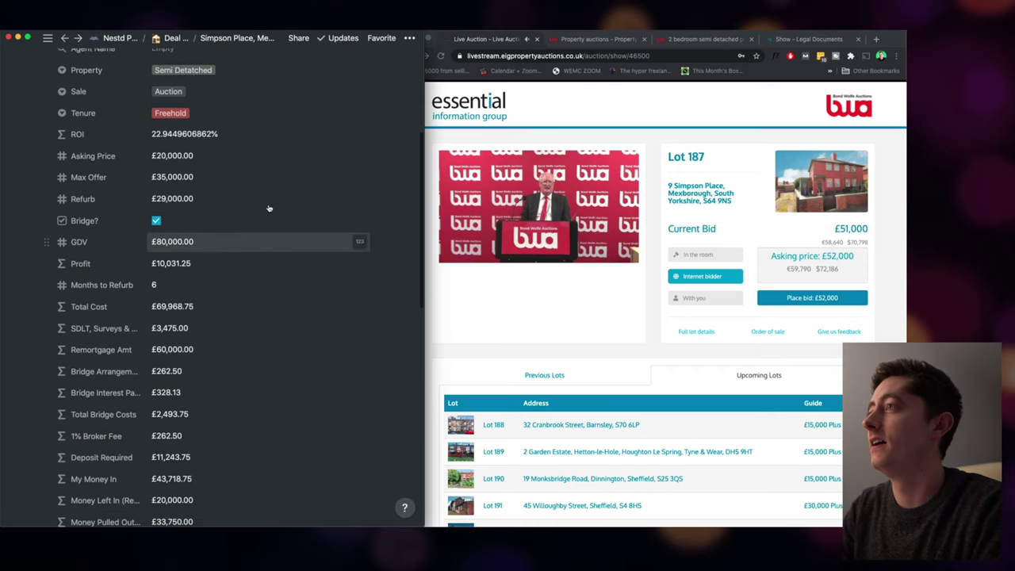
left_click(203, 180)
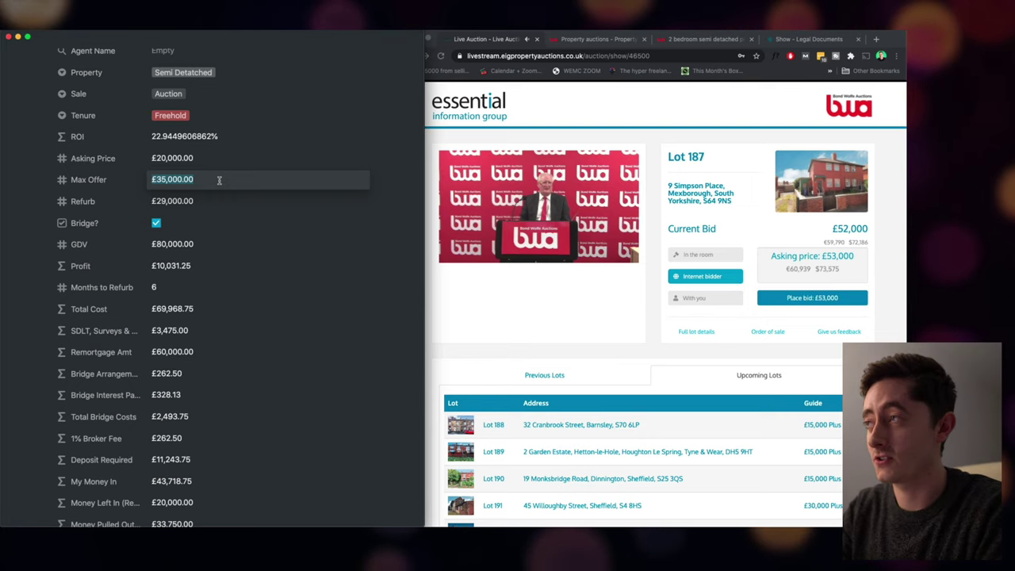
type("52000")
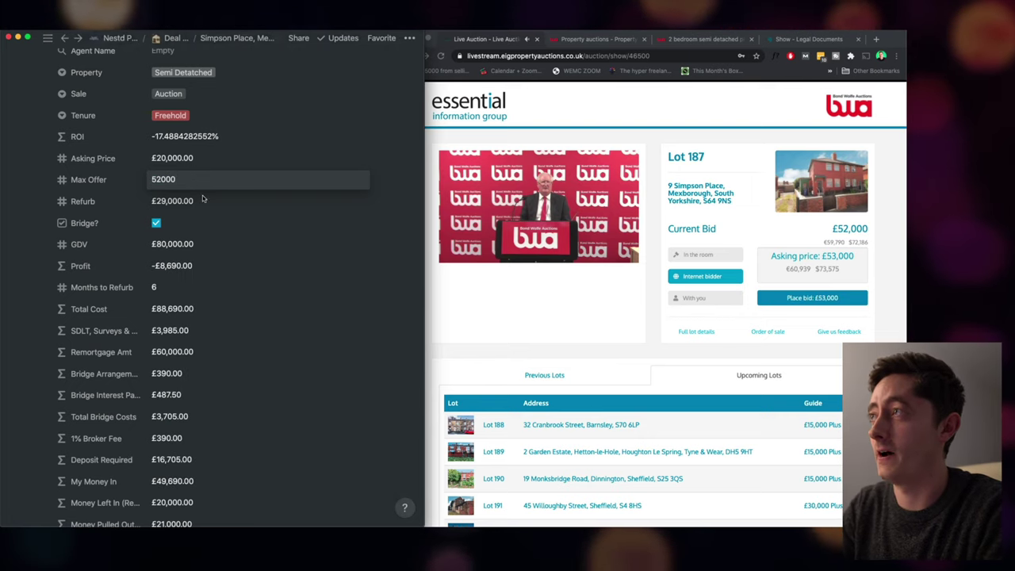
key("Return")
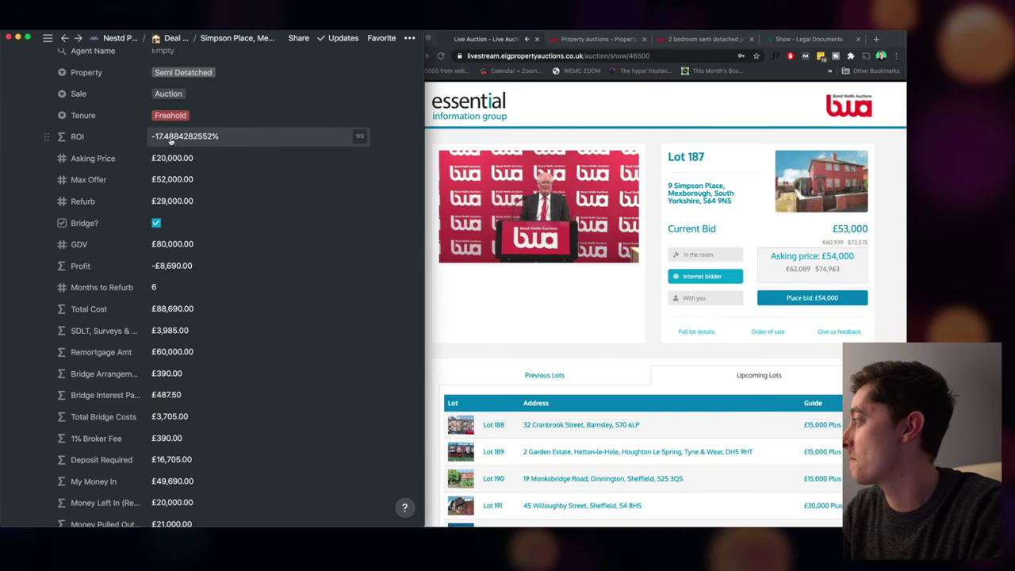
Raise the Simpson Place deal's Max Offer through £53,000, £54,000 and £55,000 to £57,000, and review the recalculated figures
left_click(171, 157)
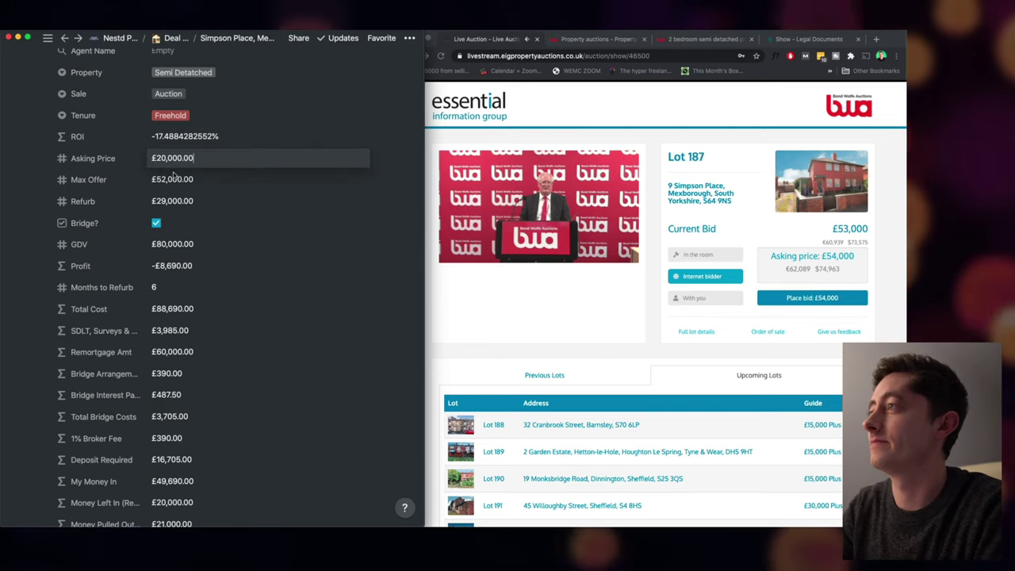
left_click(170, 178)
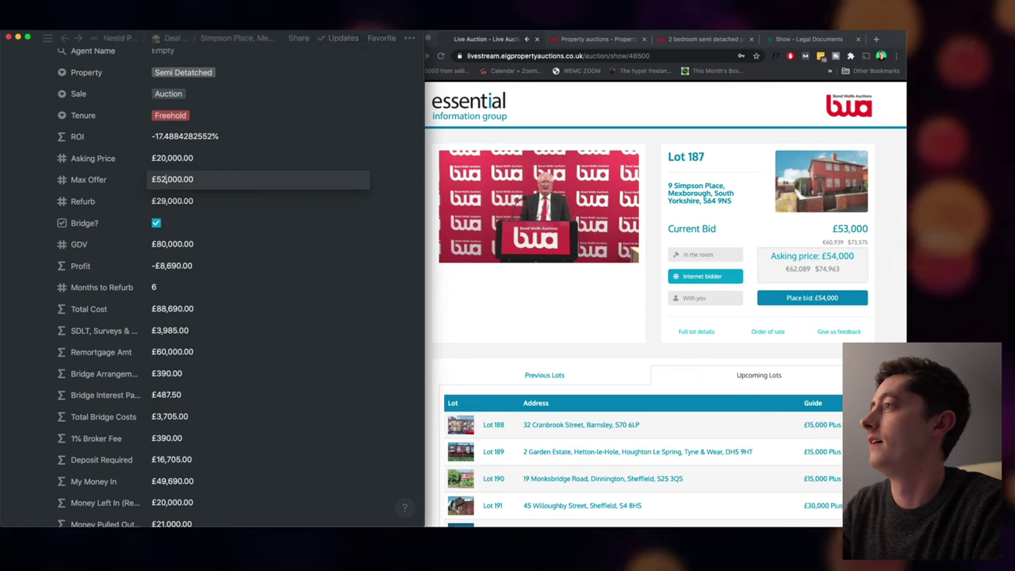
key("BackSpace")
type("3")
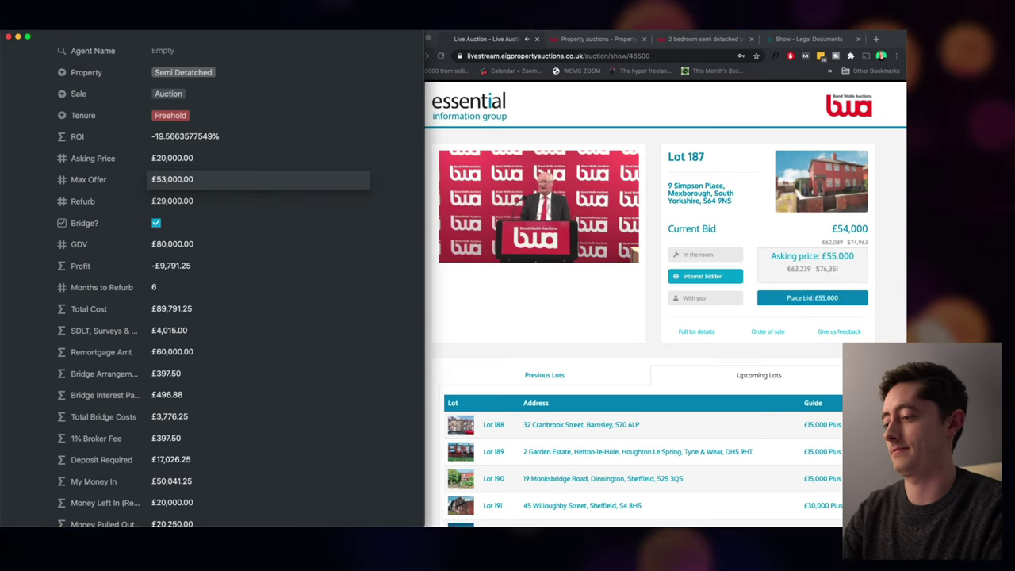
key("BackSpace")
type("4")
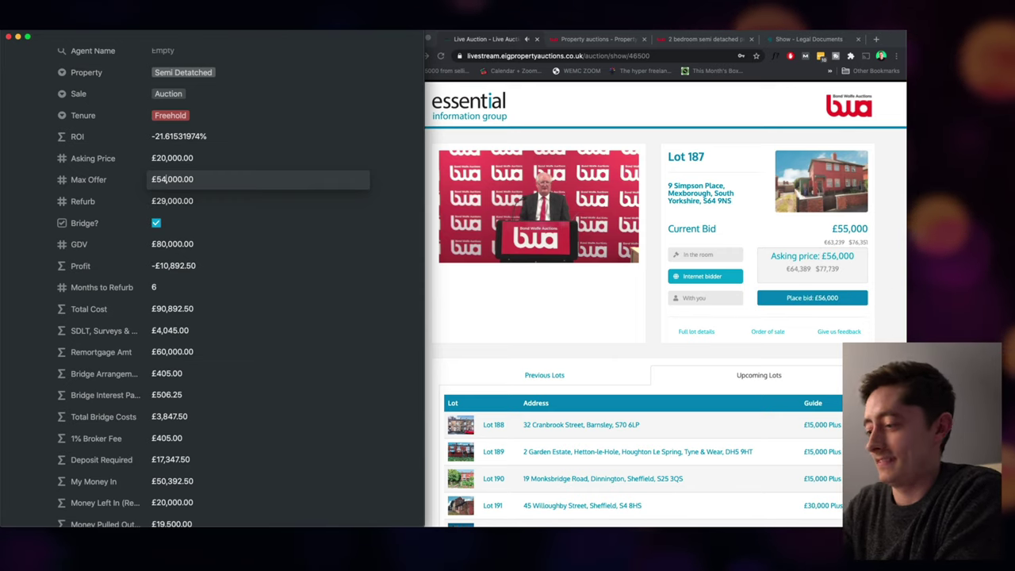
key("BackSpace")
type("5")
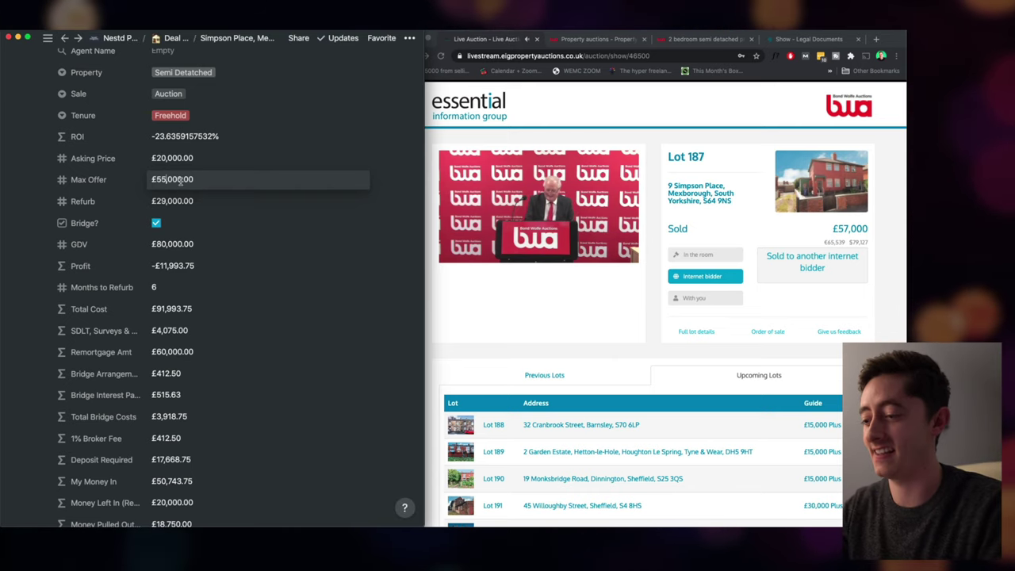
key("BackSpace")
type("7")
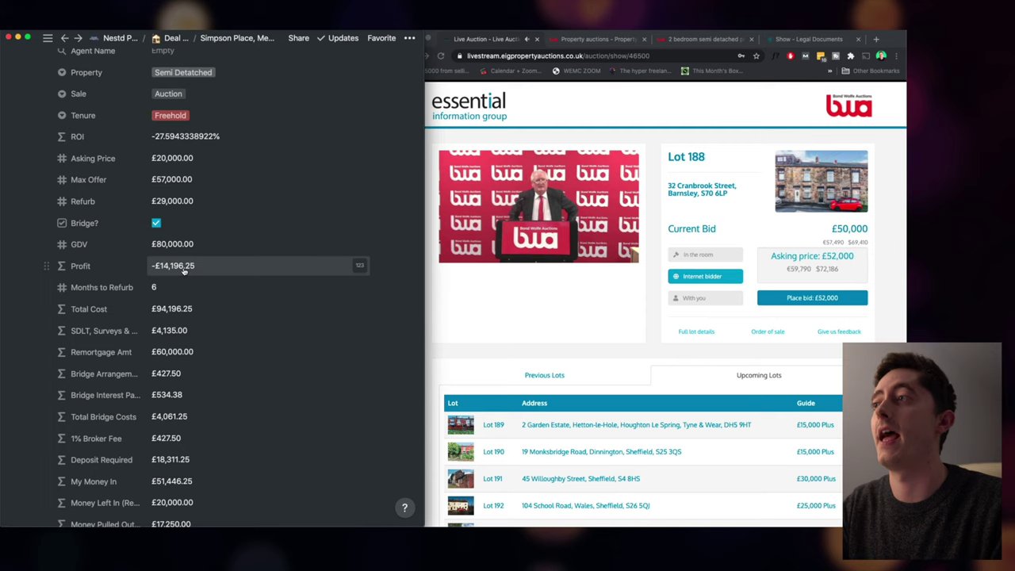
scroll(184, 272, "down", 1)
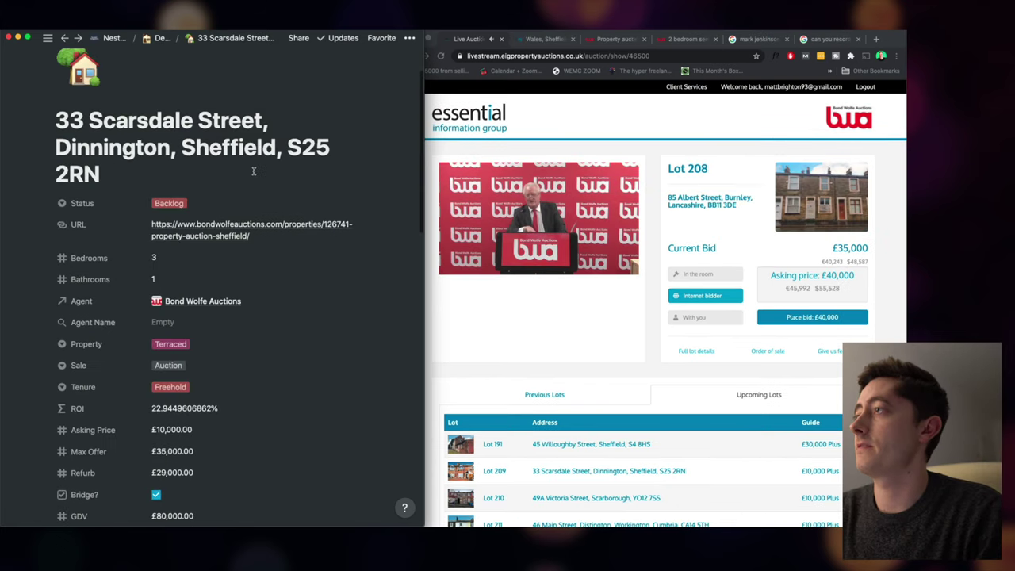
Examine the Scarsdale Street deal's maximum offer, refurbishment cost, GDV, profit, buyer's premium comment and house photo
scroll(254, 171, "down", 5)
scroll(253, 170, "down", 1)
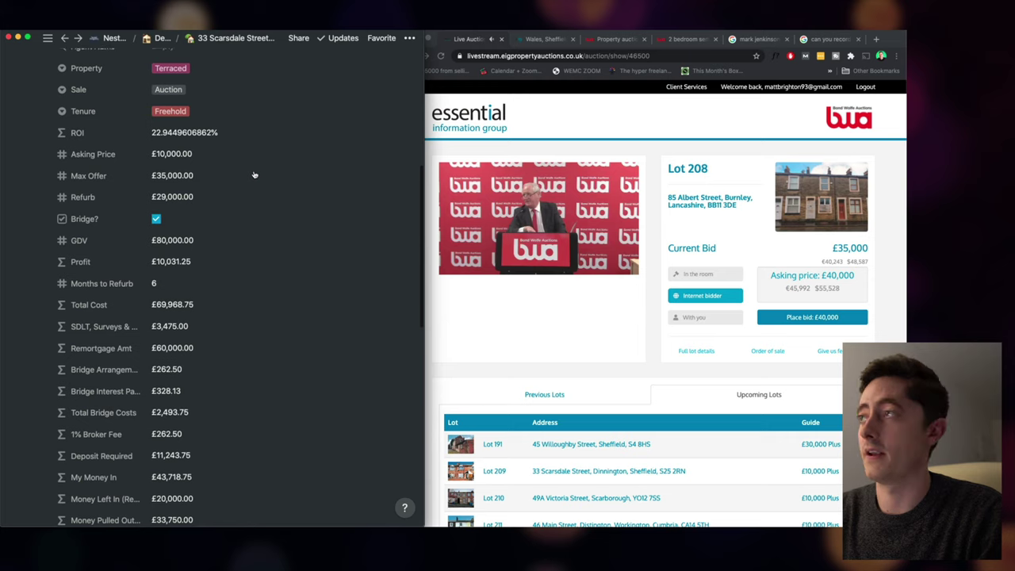
scroll(254, 172, "down", 1)
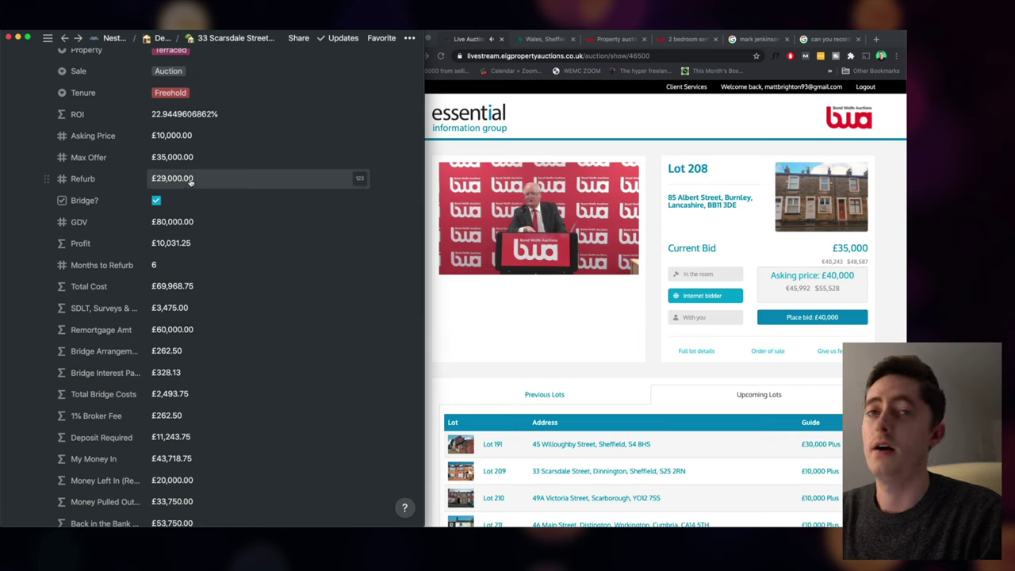
scroll(191, 182, "down", 12)
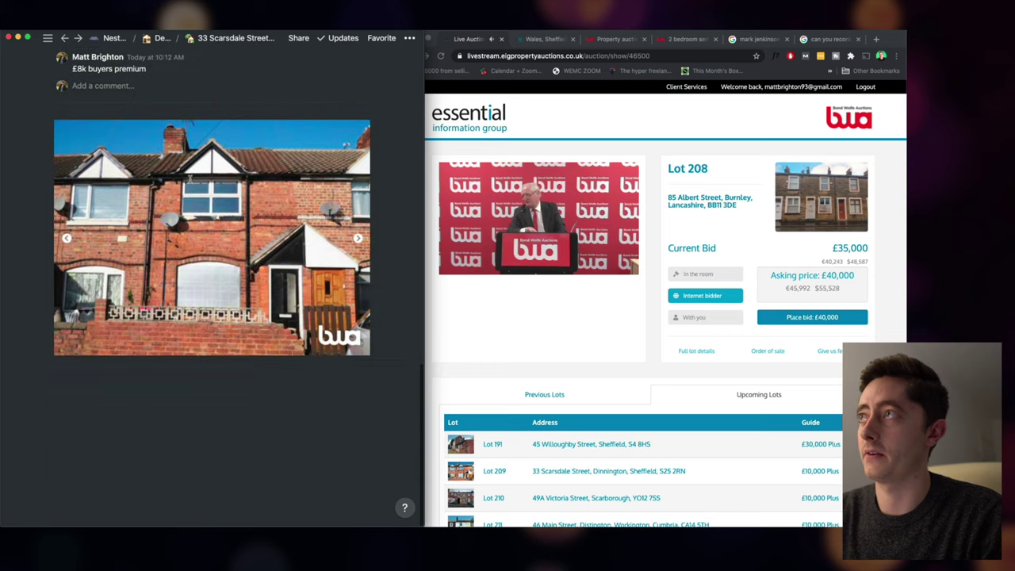
scroll(169, 208, "up", 3)
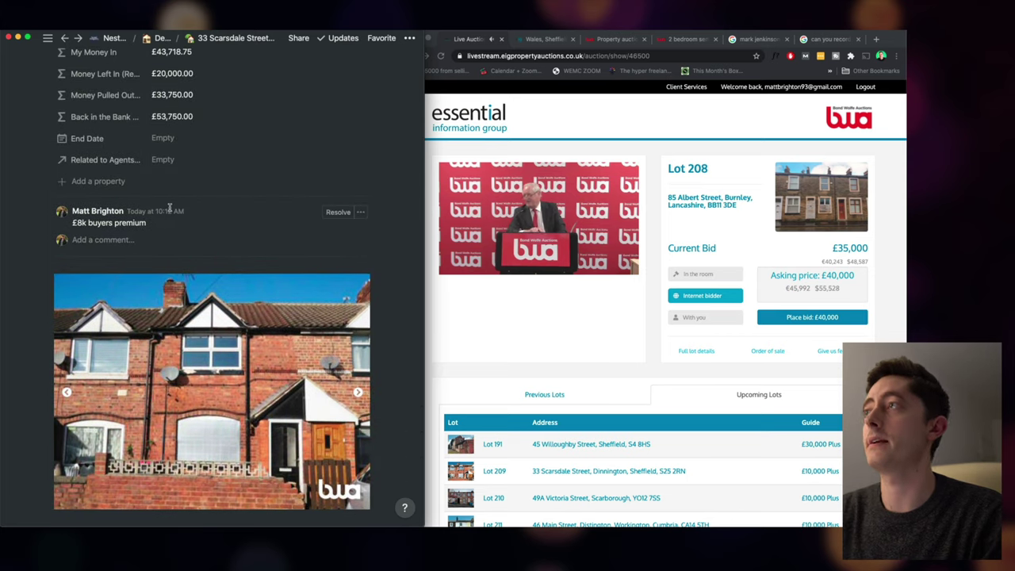
scroll(169, 207, "up", 10)
scroll(169, 209, "down", 4)
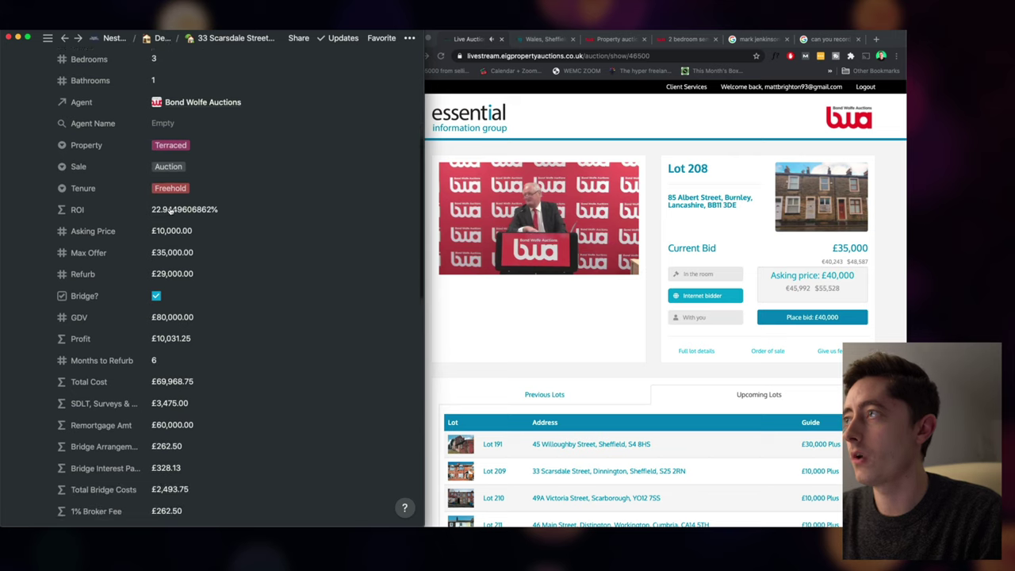
scroll(169, 211, "down", 1)
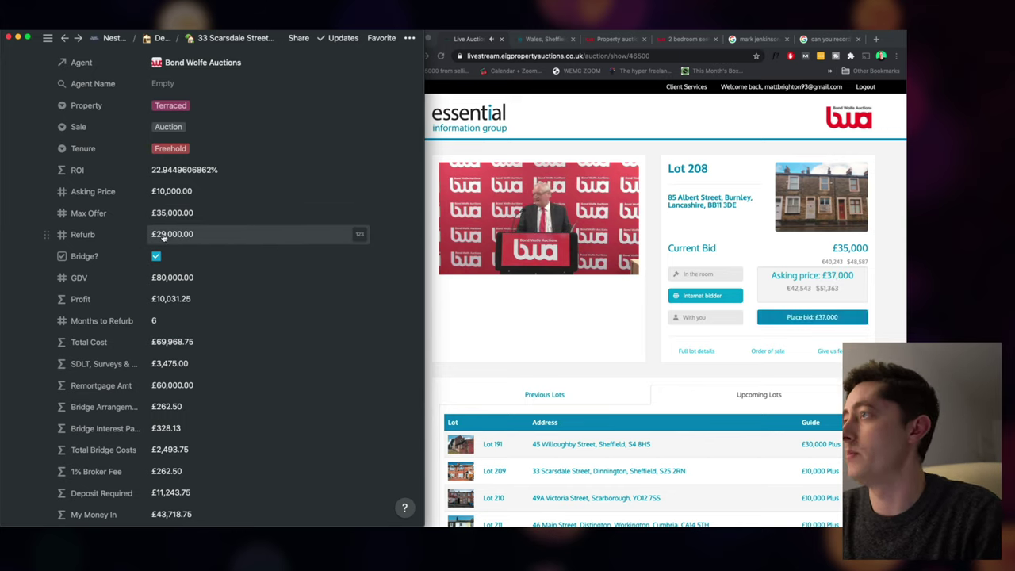
scroll(162, 236, "down", 2)
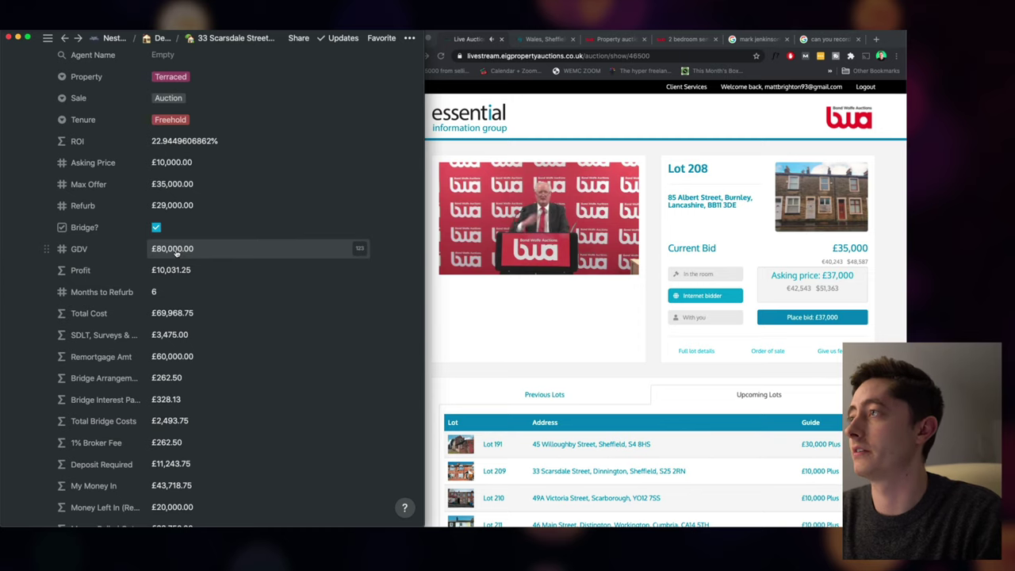
Review the Scarsdale Street deal's profit and cost breakdown, and try to place a £30,000 bid on Lot 209 in the live auction
scroll(184, 258, "down", 1)
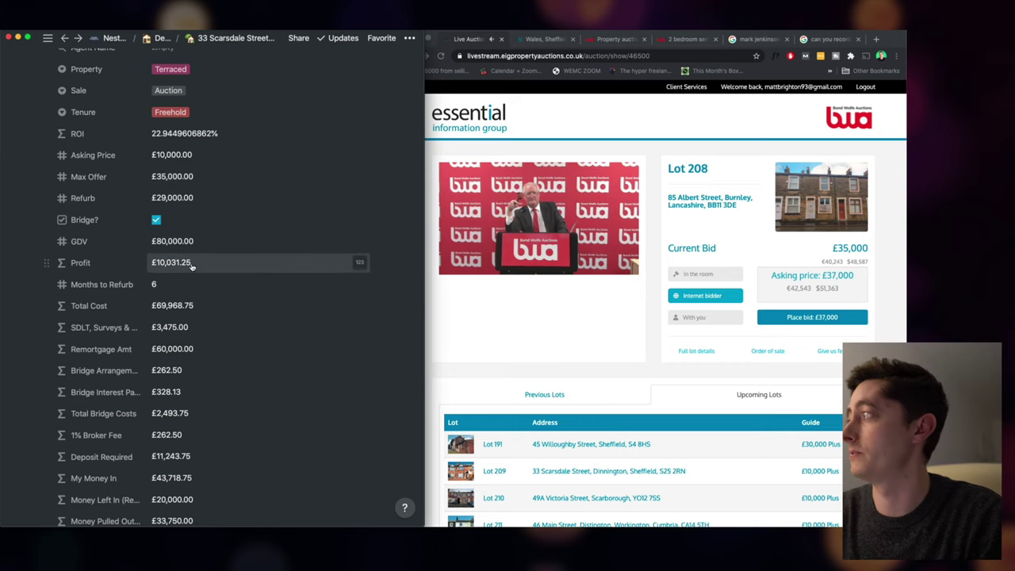
scroll(190, 265, "down", 5)
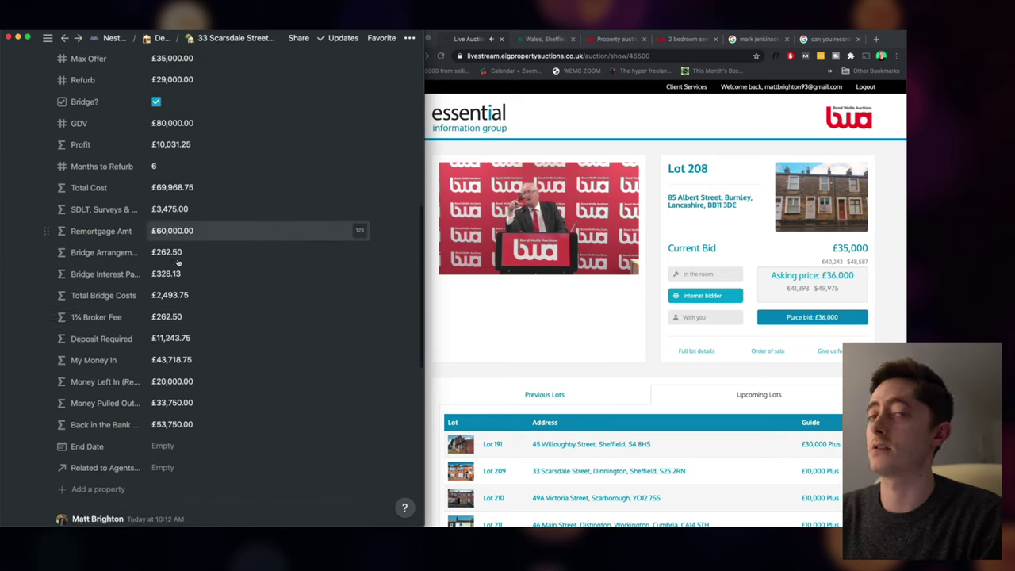
scroll(178, 262, "down", 1)
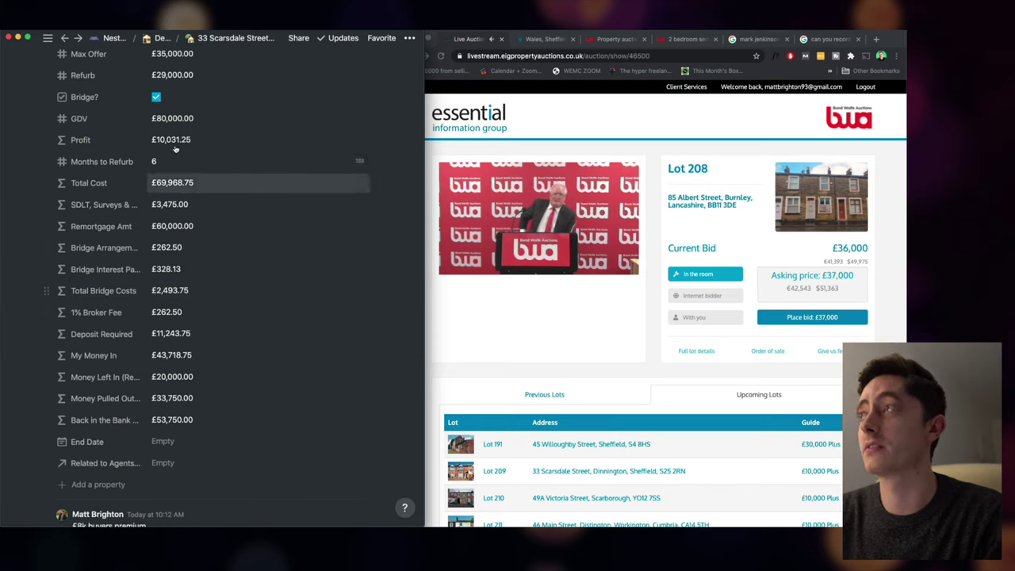
scroll(174, 171, "up", 2)
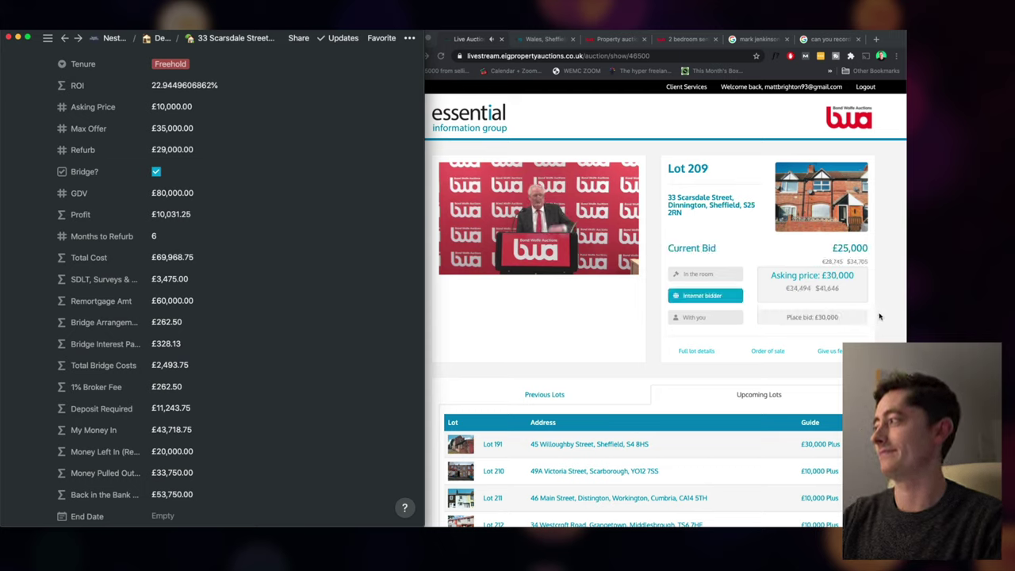
left_click(860, 311)
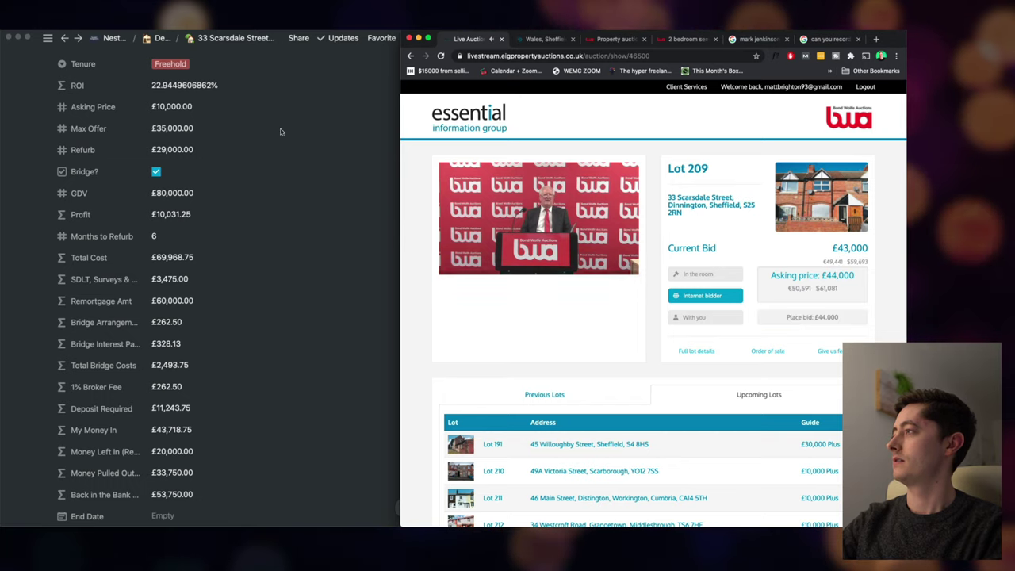
Return to the Scarsdale Street deal page and set its Max Offer to 48000
left_click(313, 151)
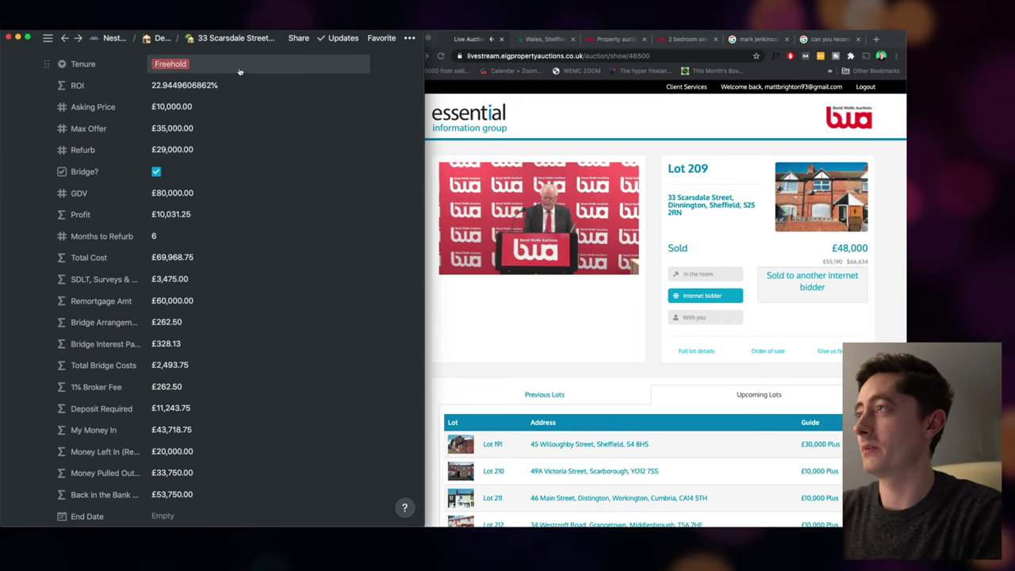
scroll(194, 225, "up", 3)
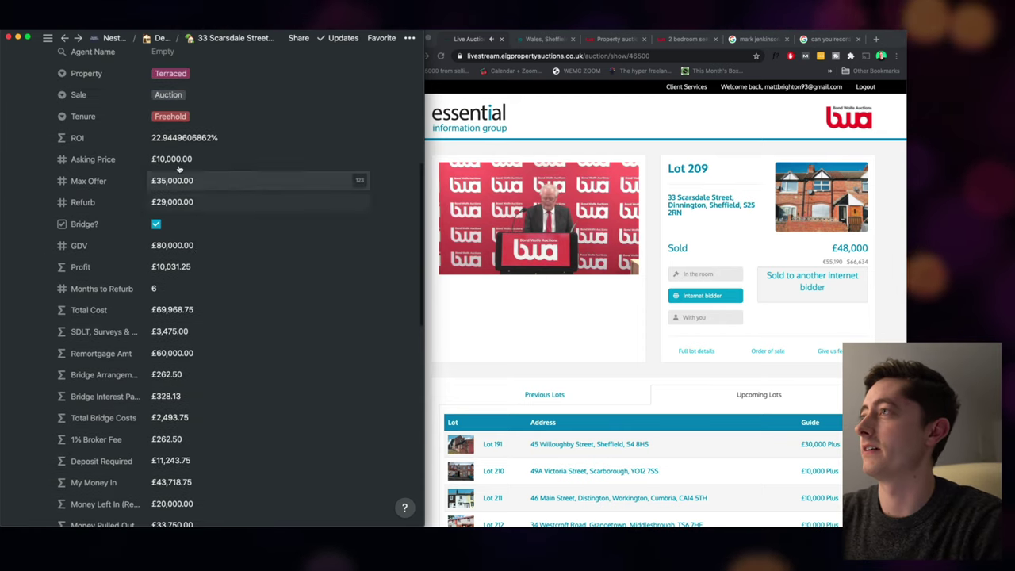
double_click(181, 180)
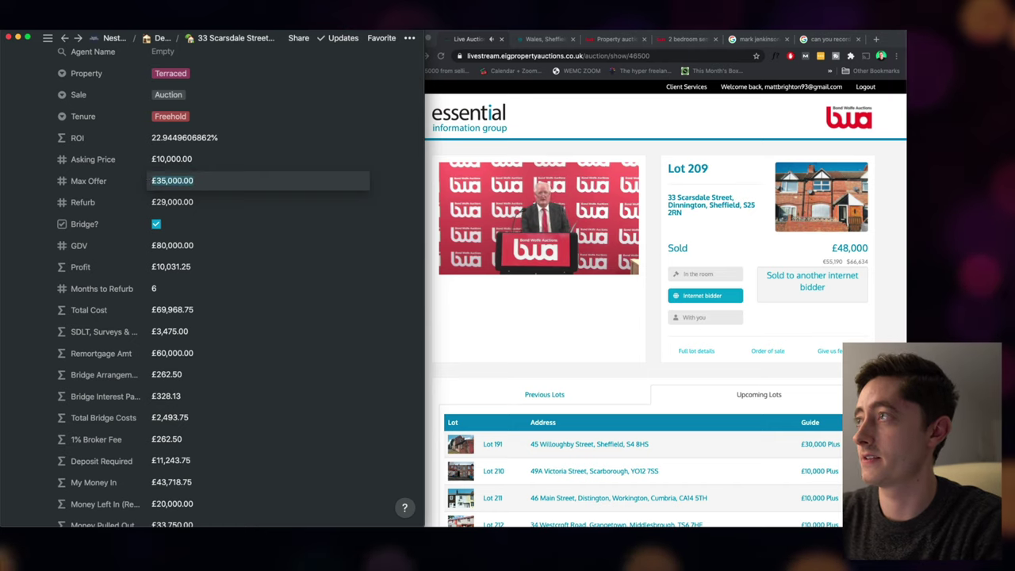
type("48000")
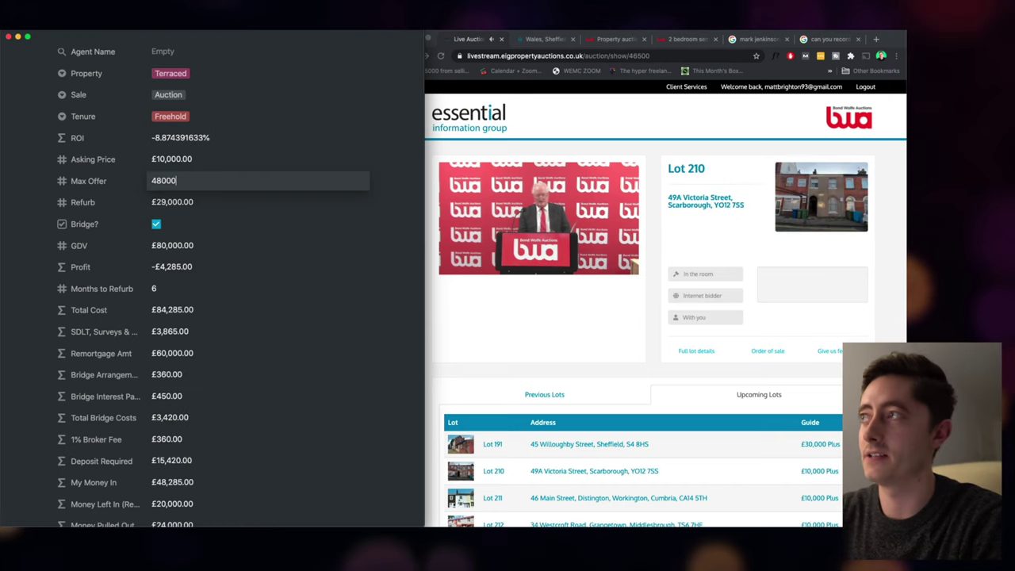
key("Return")
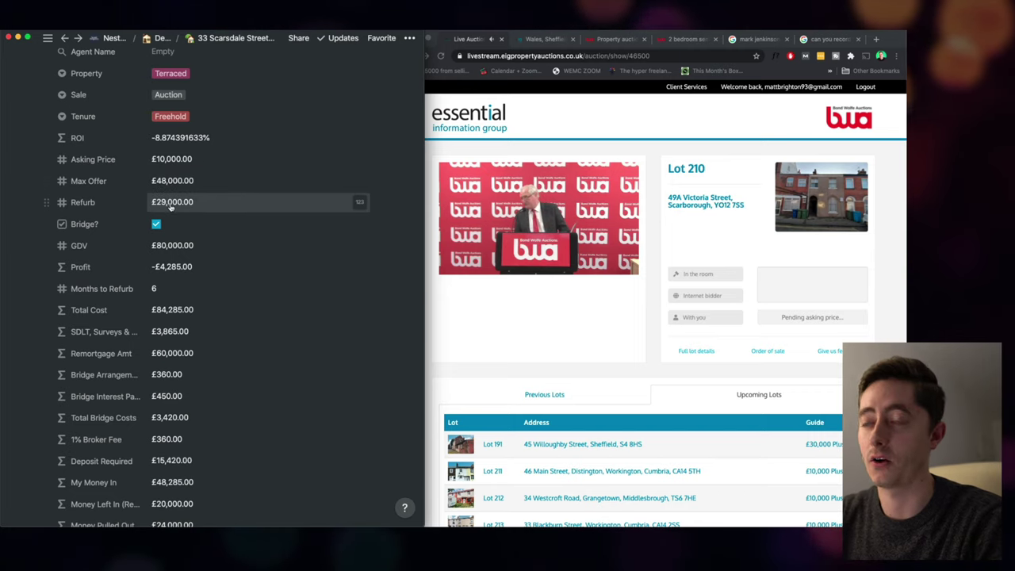
Review the Scarsdale Street deal's recalculated profit and costs, and set its GDV to 85000
scroll(178, 182, "down", 3)
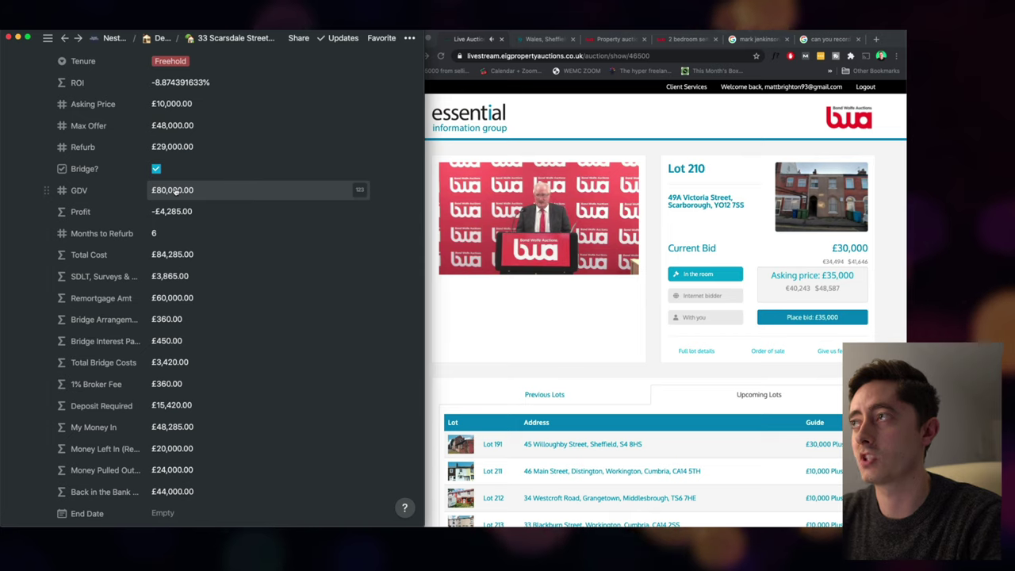
scroll(186, 194, "down", 1)
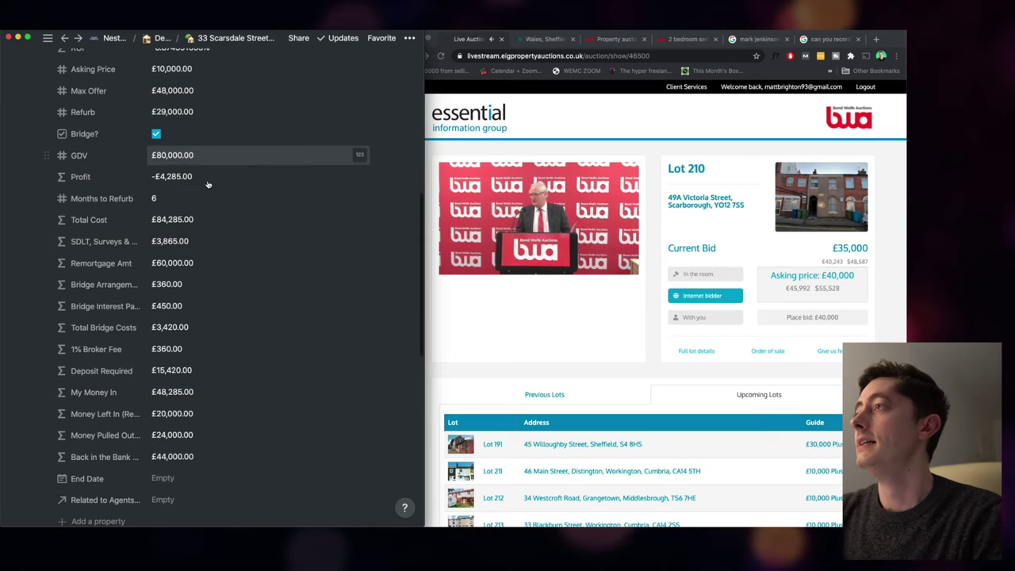
scroll(204, 230, "up", 3)
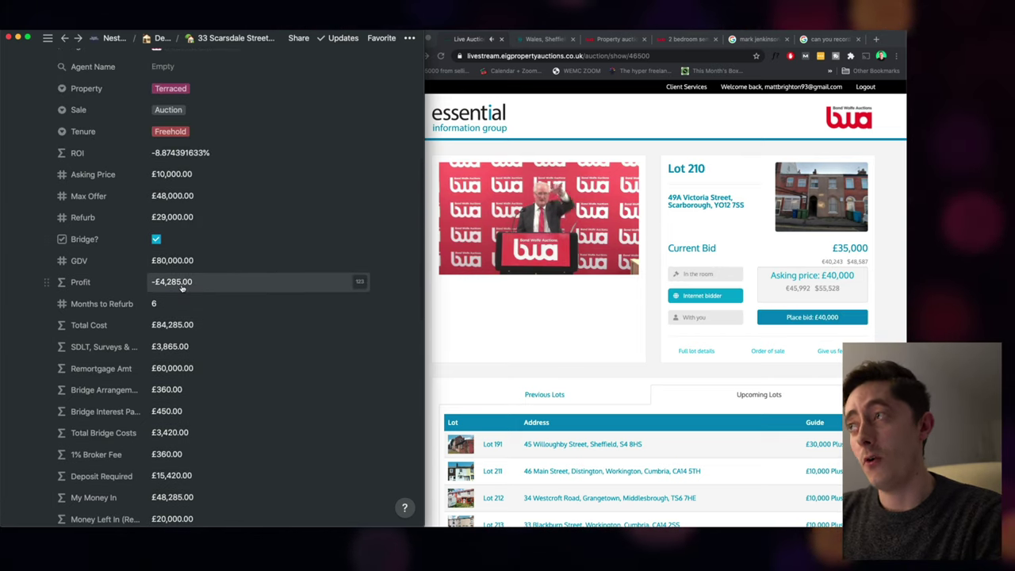
scroll(159, 190, "up", 1)
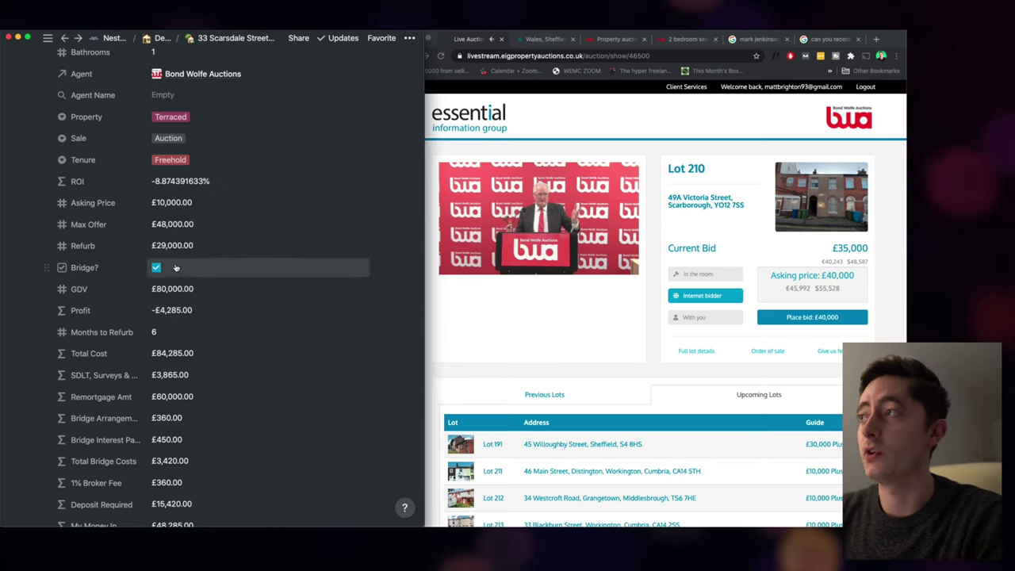
left_click(167, 289)
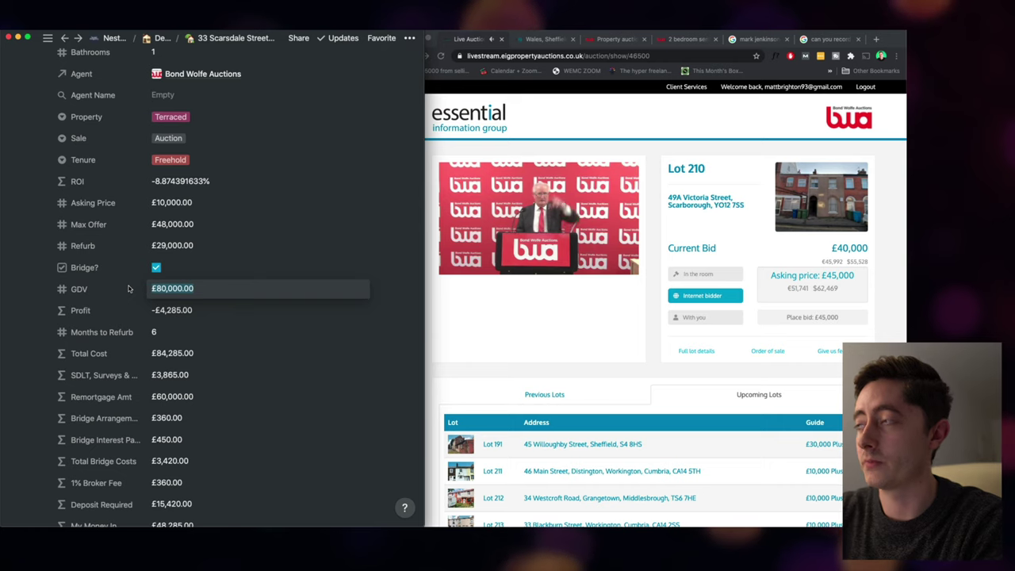
type("85000")
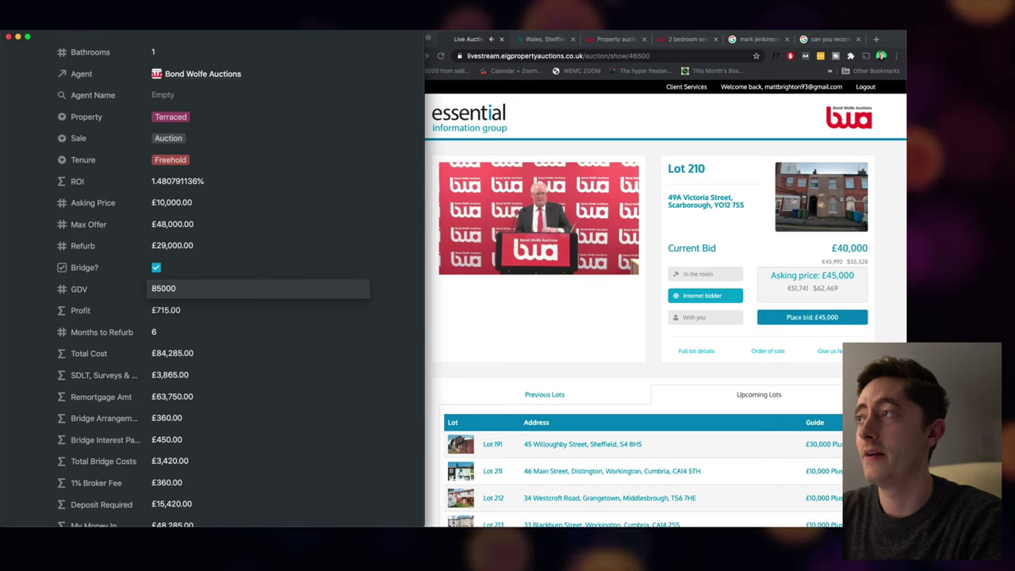
key("Return")
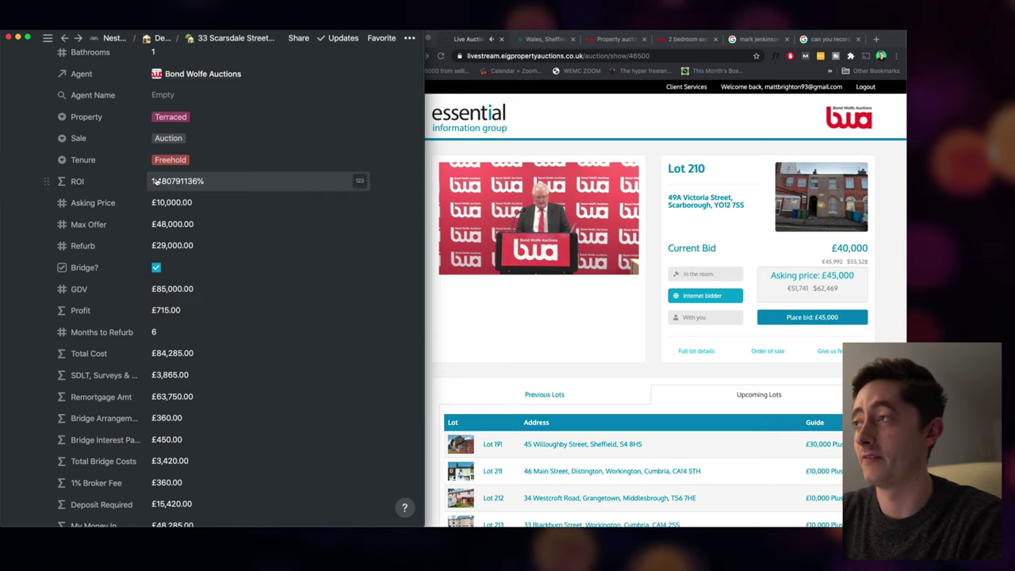